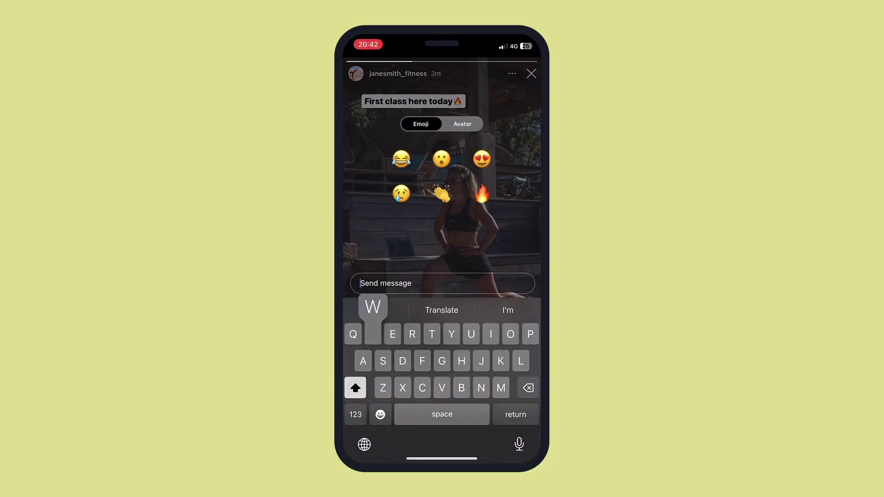
- Reply to the fitness class story with 'What is the price for the class?'
type("What is the pr")
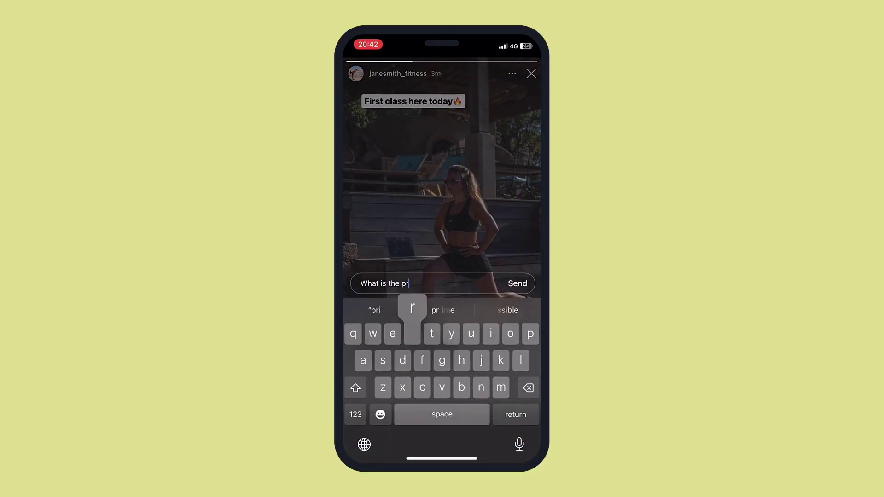
type("ice for the c")
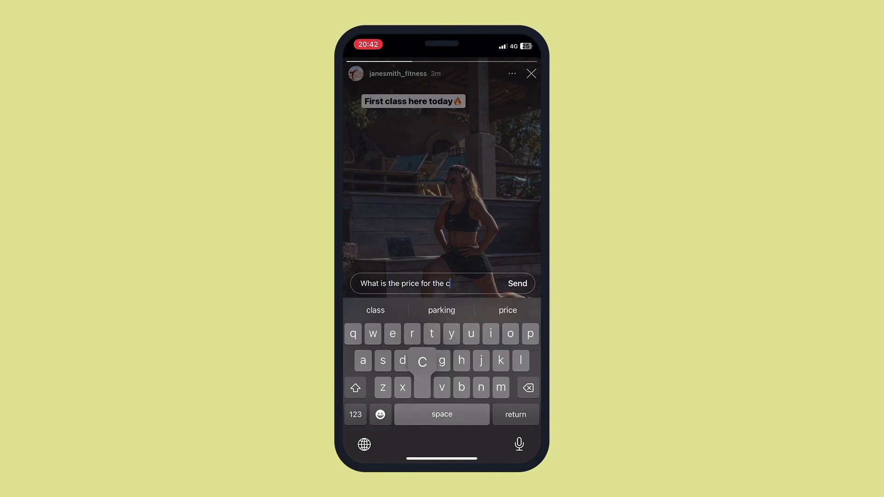
type("lass")
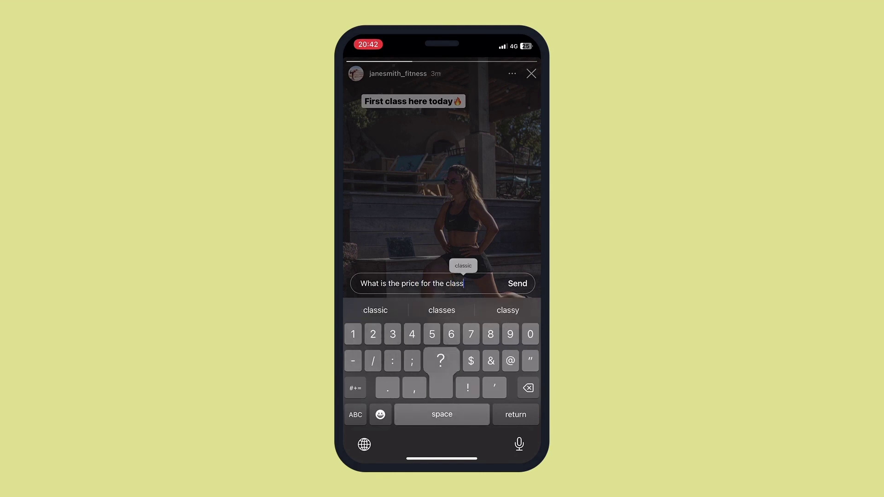
type("?")
key("Return")
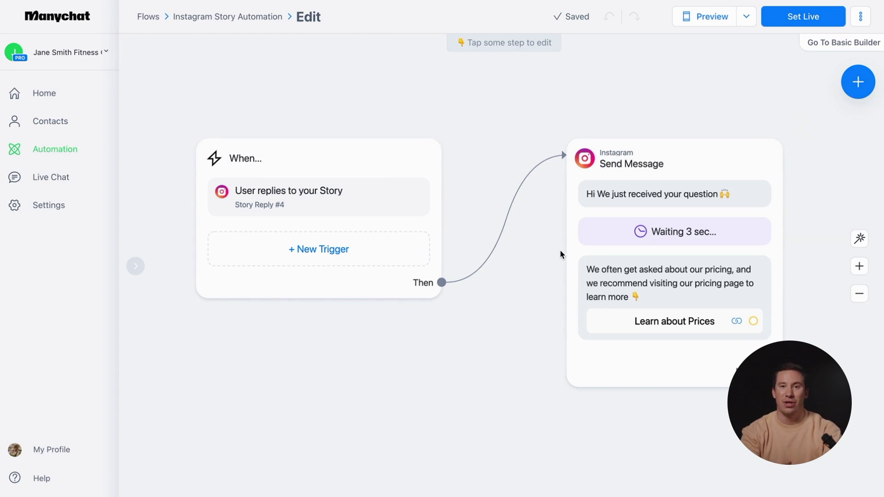
- Change the story reply trigger's scope from a specific story to All Stories
left_click(412, 196)
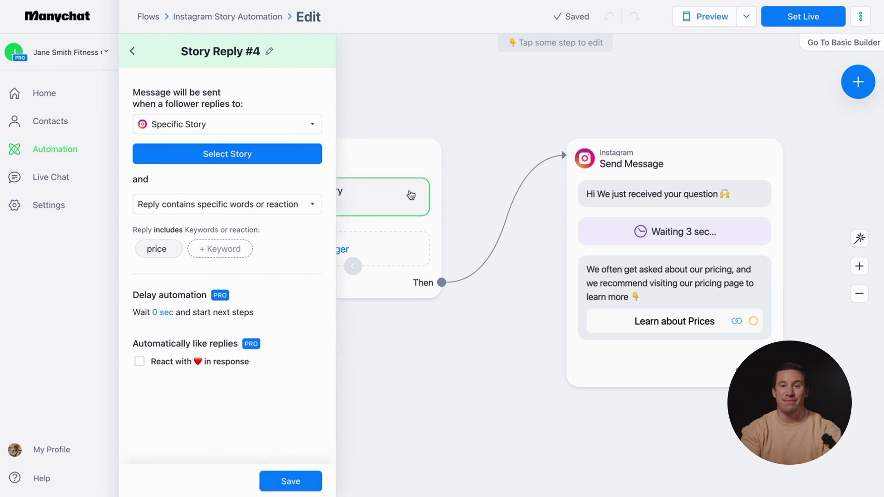
left_click(307, 127)
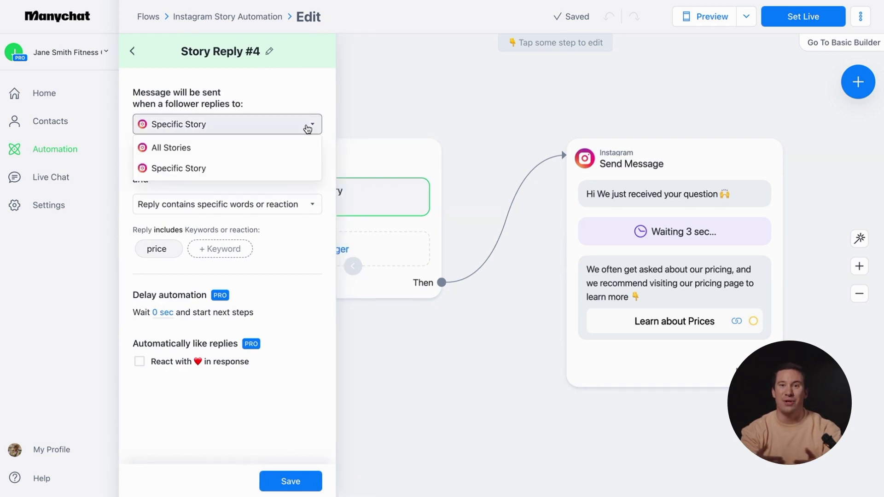
left_click(308, 165)
left_click(294, 153)
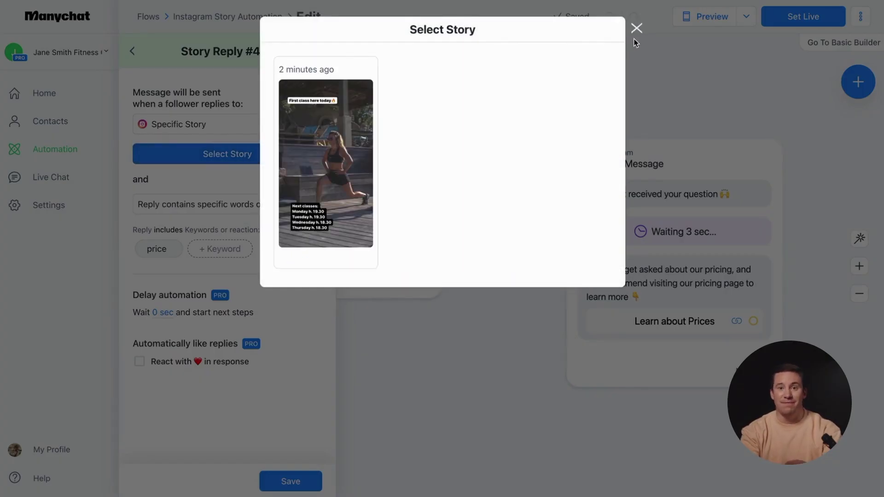
left_click(637, 29)
left_click(295, 121)
left_click(272, 148)
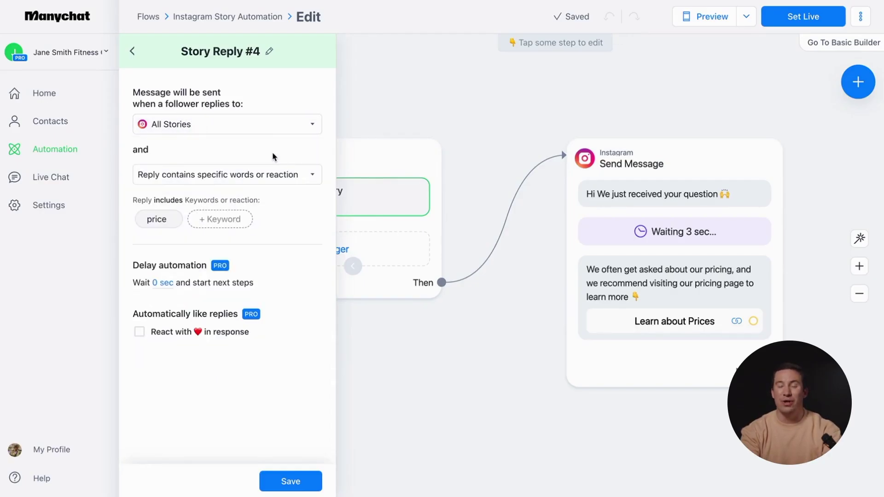
left_click(297, 176)
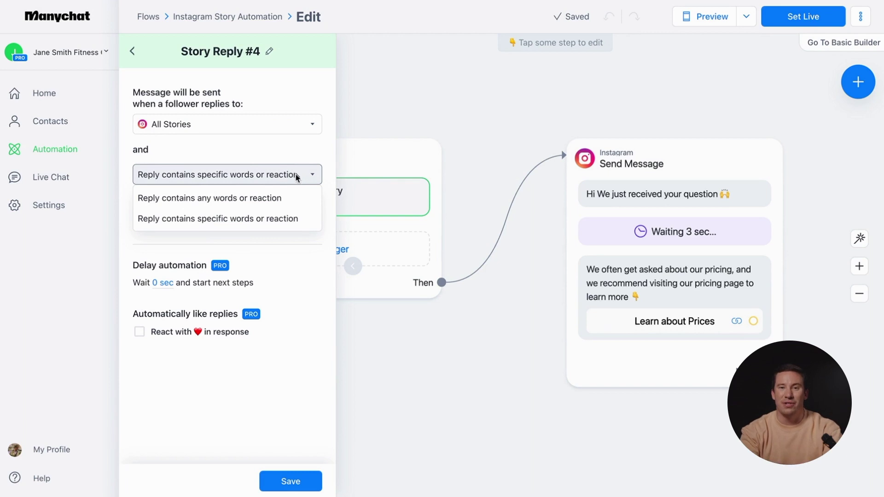
- Keep the 'Reply contains specific words or reaction' condition with keyword 'price' and save the trigger
left_click(303, 172)
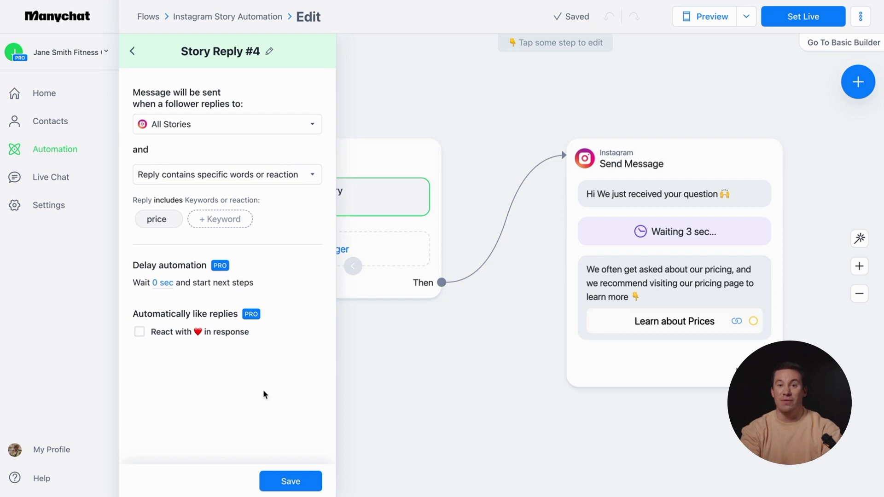
left_click(297, 481)
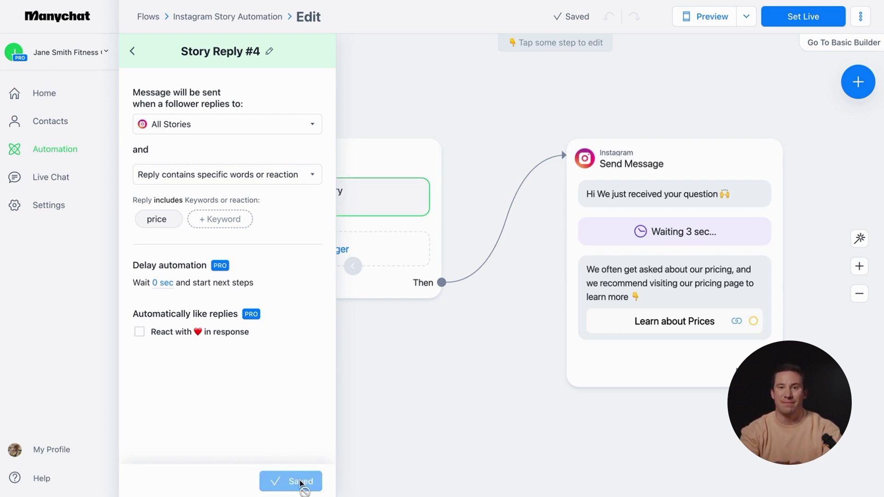
left_click(432, 394)
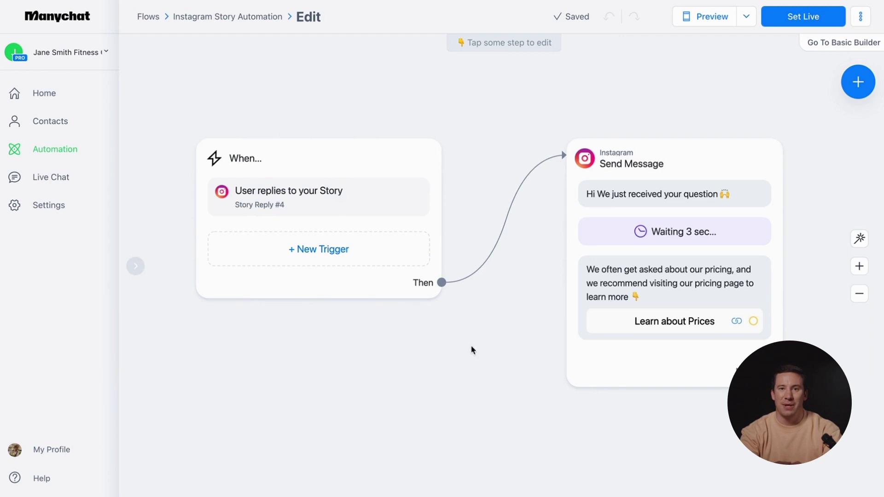
left_click(578, 182)
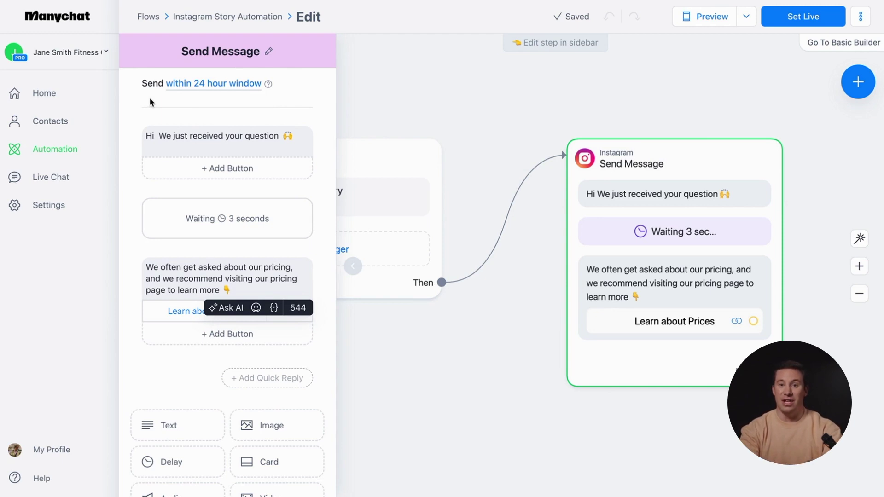
left_click(242, 116)
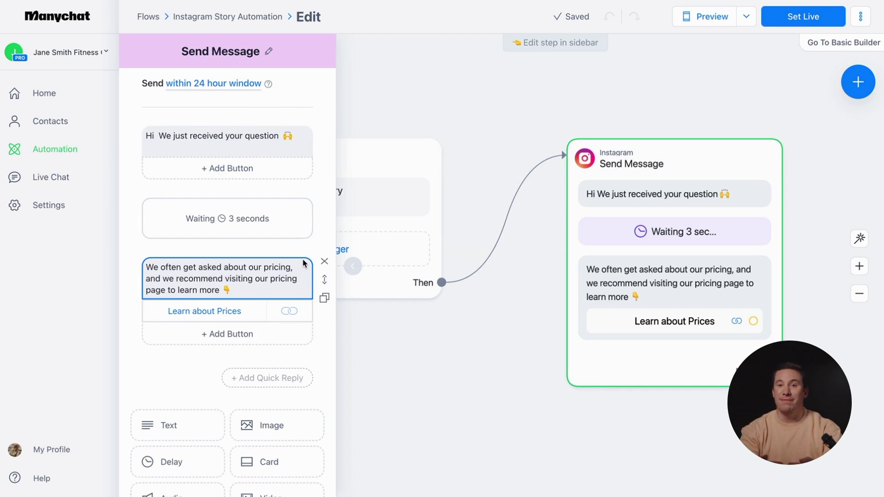
left_click(255, 311)
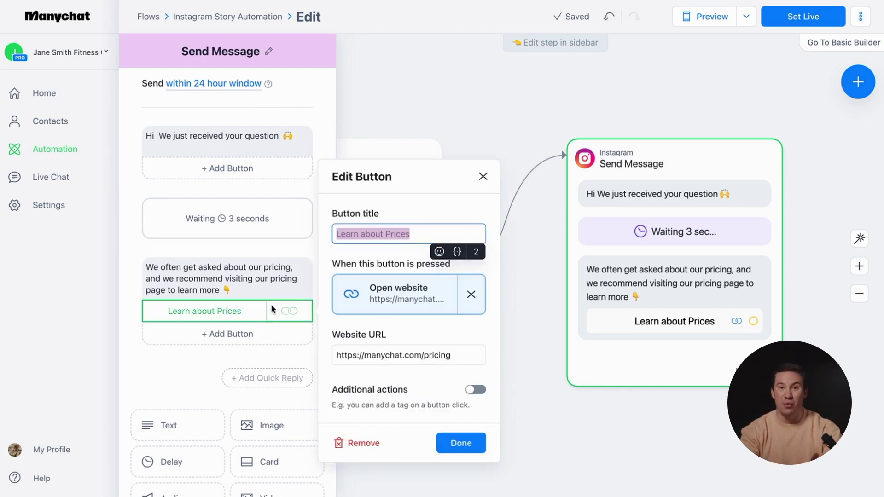
left_click(289, 355)
scroll(290, 358, "down", 3)
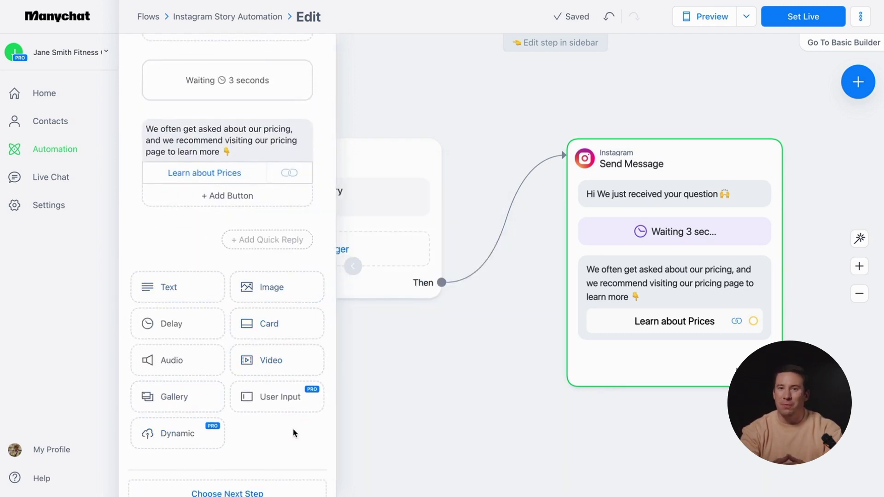
scroll(294, 433, "up", 3)
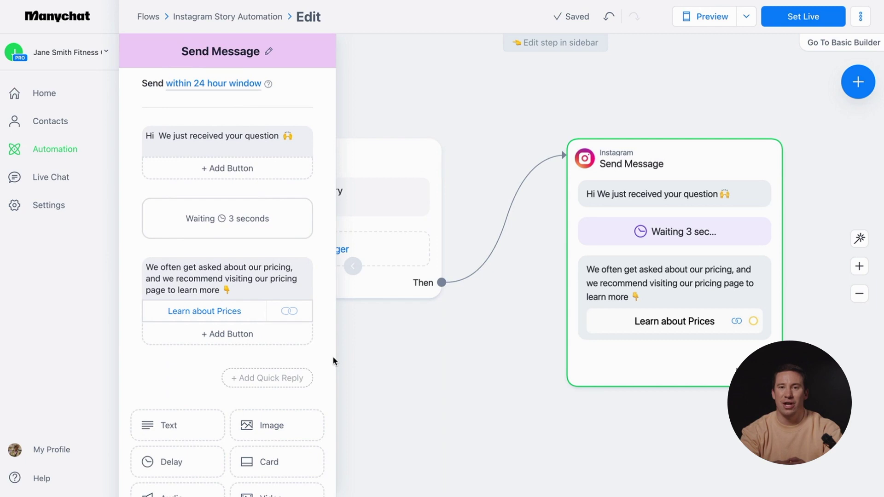
- Close the Send Message editor and set the Instagram Story Automation live
left_click(361, 359)
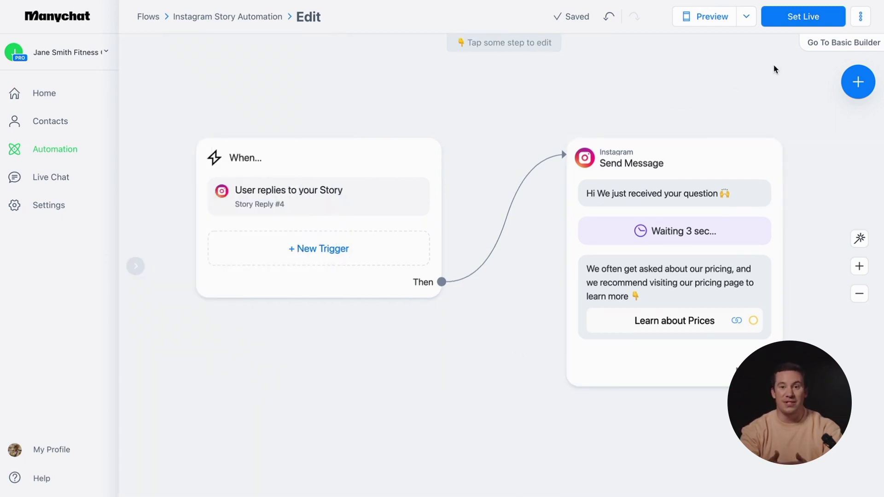
left_click(808, 18)
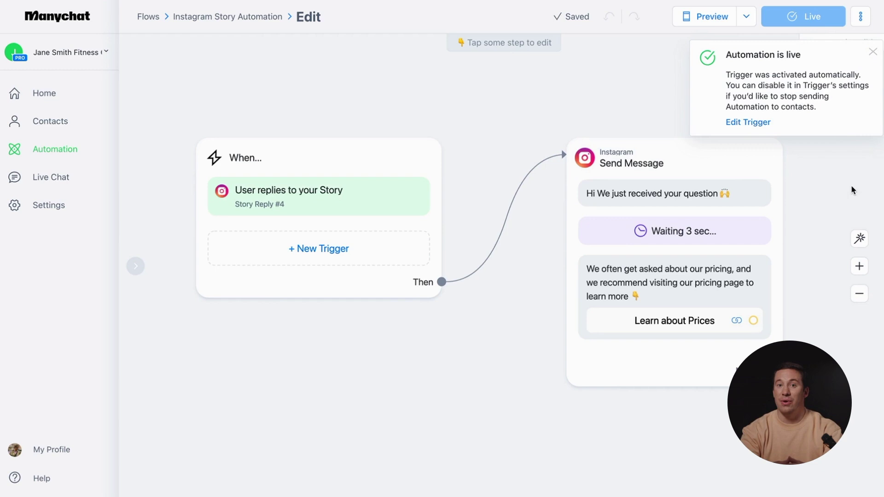
left_click(365, 201)
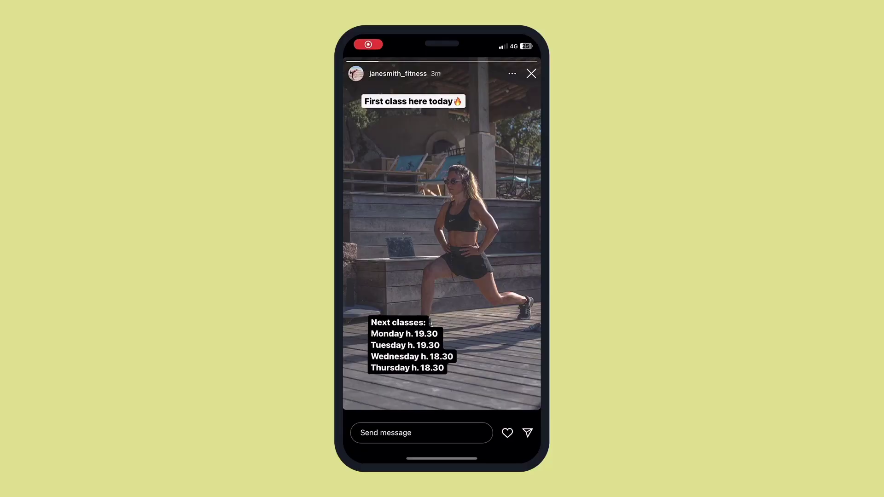
- Reply 'What is the price for the class?' to the story, then open the automated DM's Learn about Prices link
left_click(422, 433)
type("Wh")
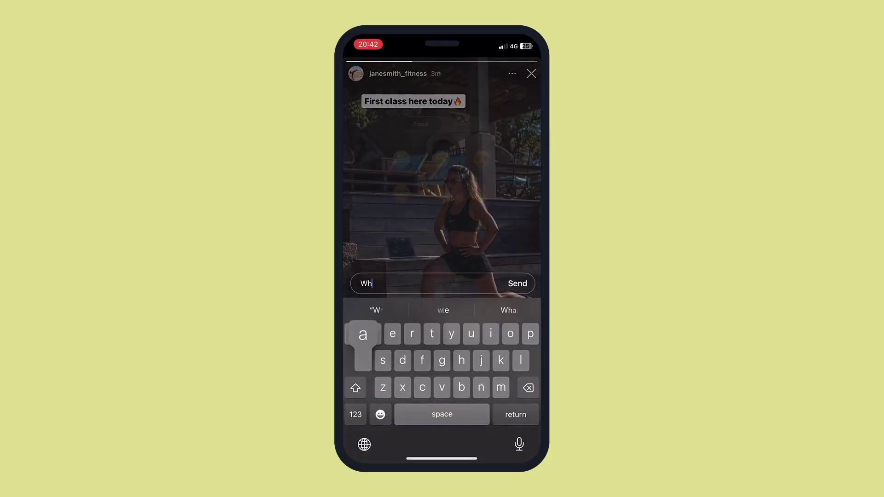
type("at is the pric")
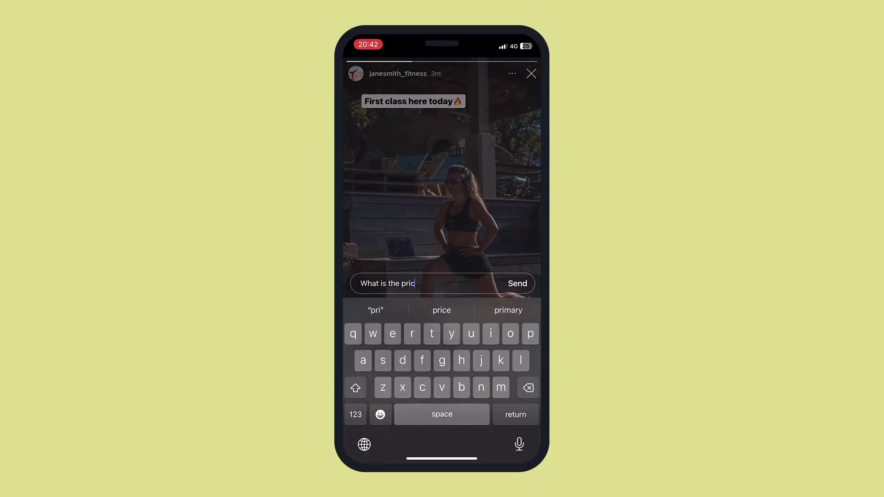
type("e for the class?")
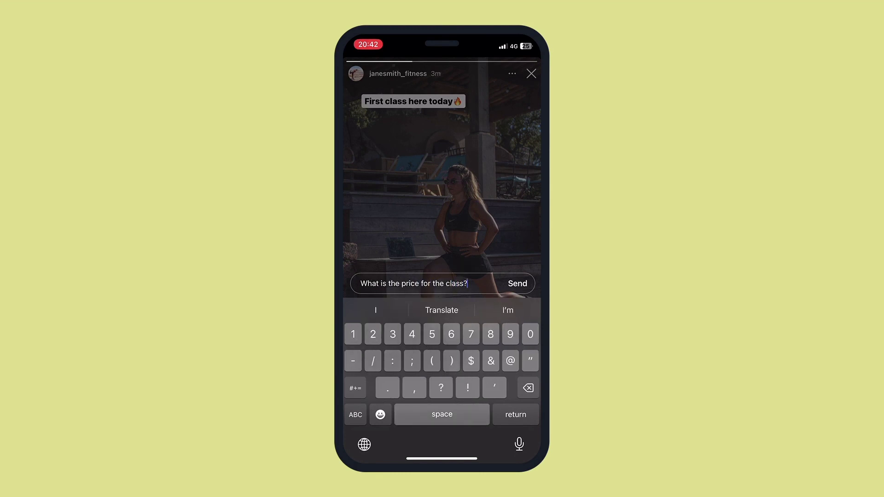
key("Return")
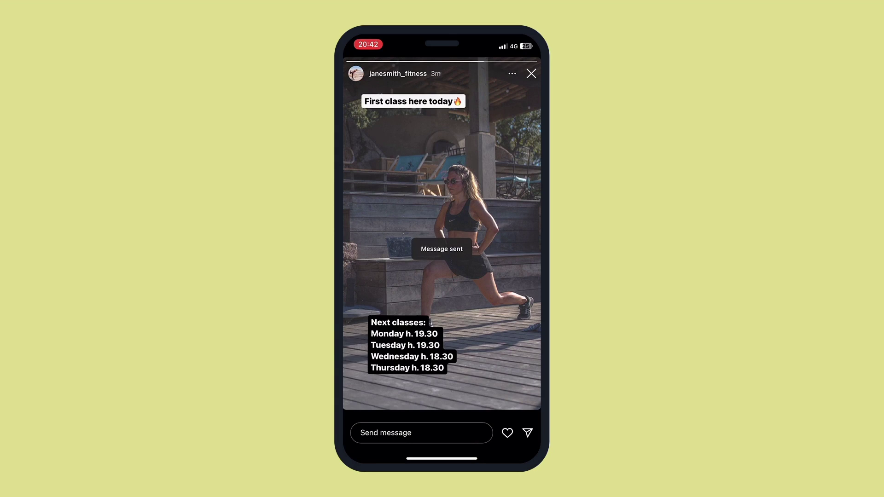
left_click(443, 79)
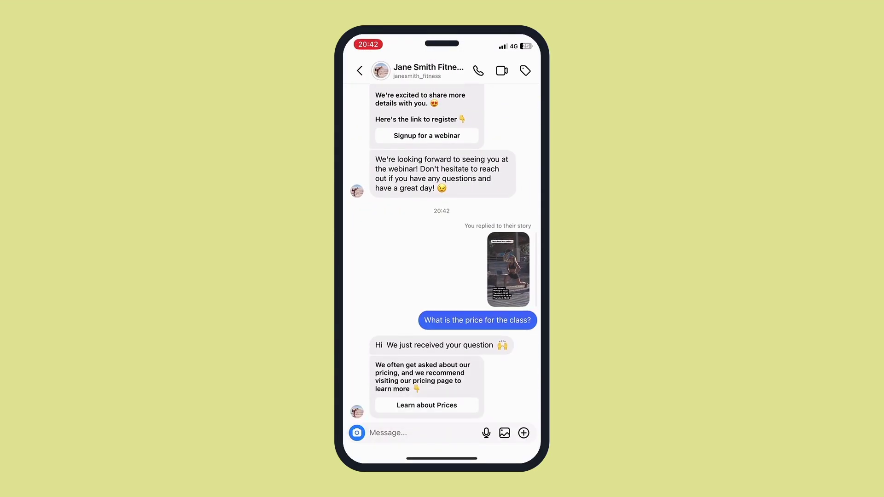
left_click(427, 405)
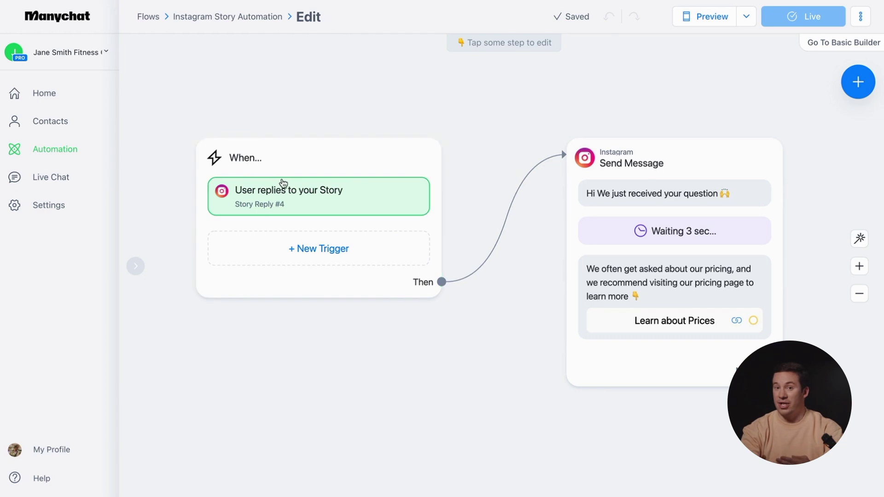
- Toggle the Story Reply #4 trigger off and back on, then return to the Automation flows list
left_click(282, 189)
left_click(141, 481)
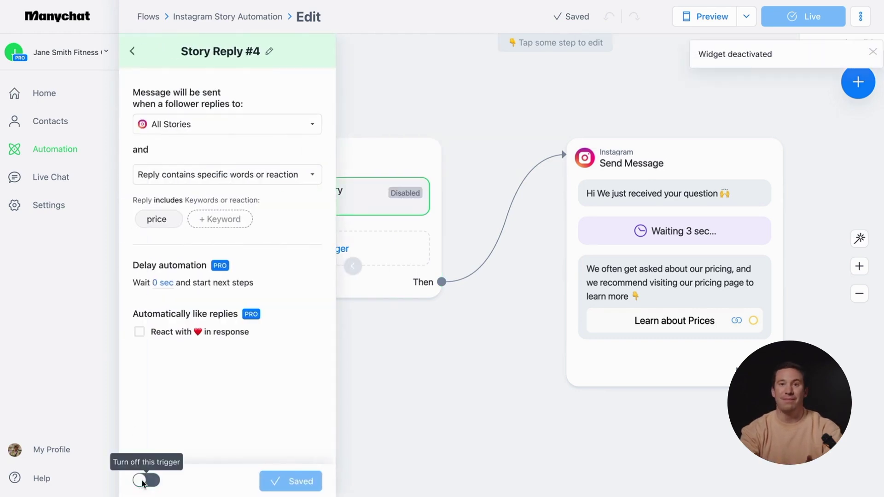
left_click(143, 481)
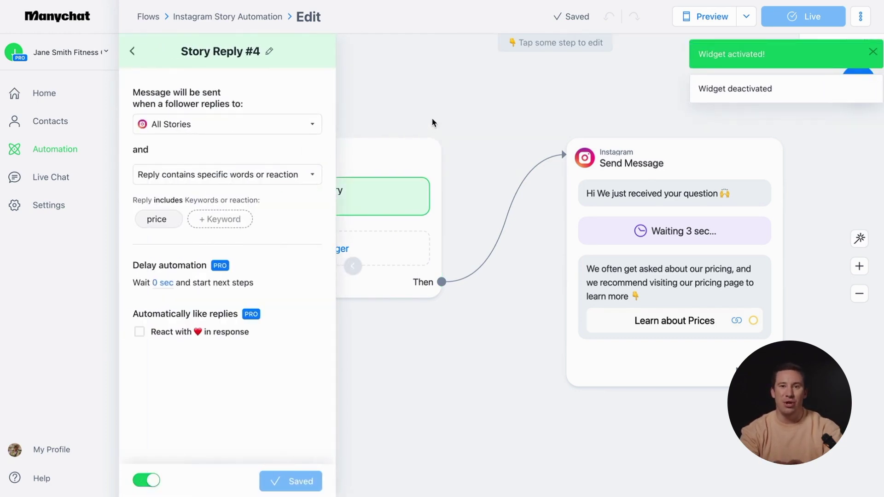
left_click(169, 16)
left_click(149, 17)
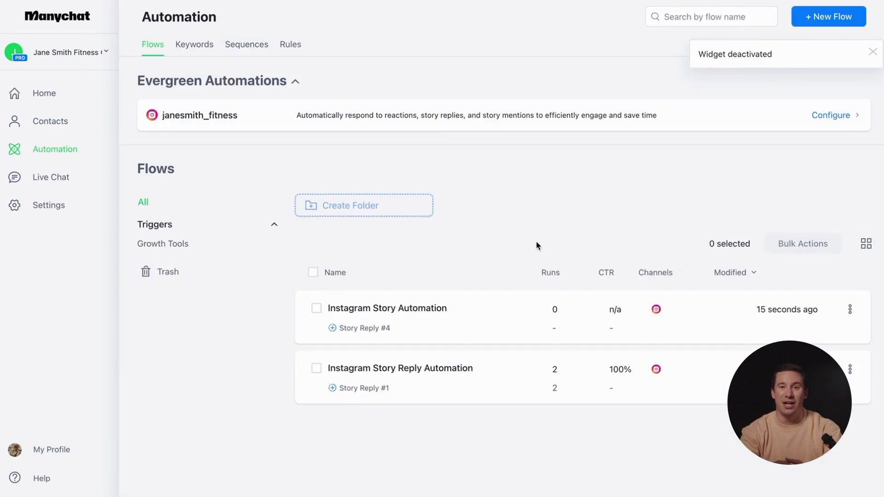